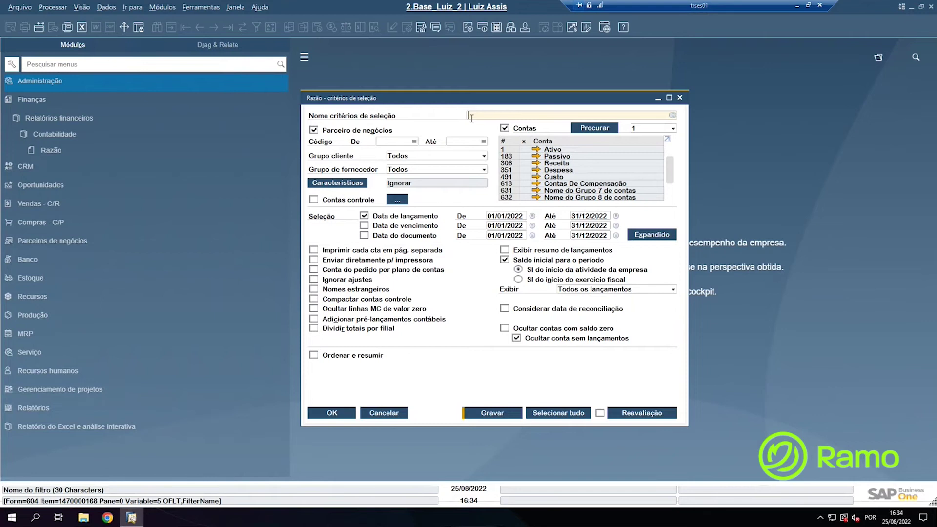
Name the selection criteria Despesas Administrativas and exclude business partners (Parceiro de negócios) from the report
left_click(472, 117)
type("Despesas Administrativas")
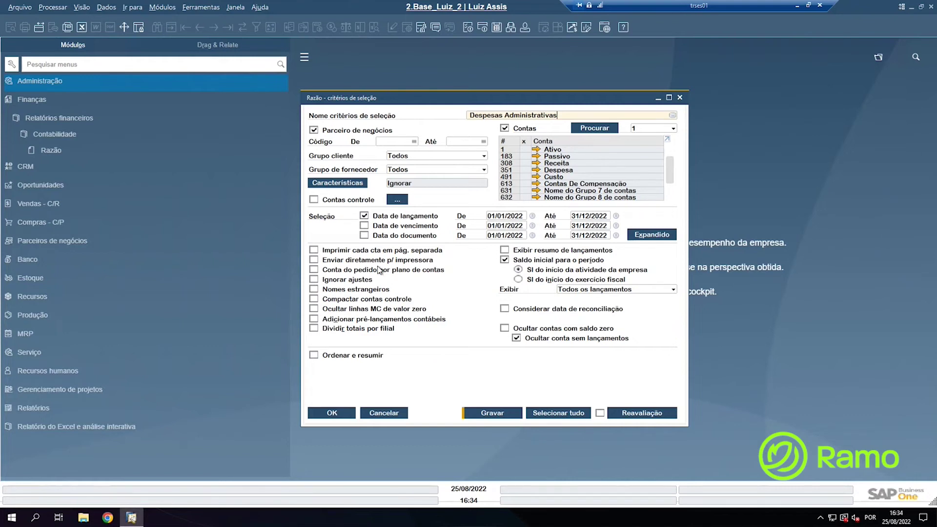
left_click(313, 131)
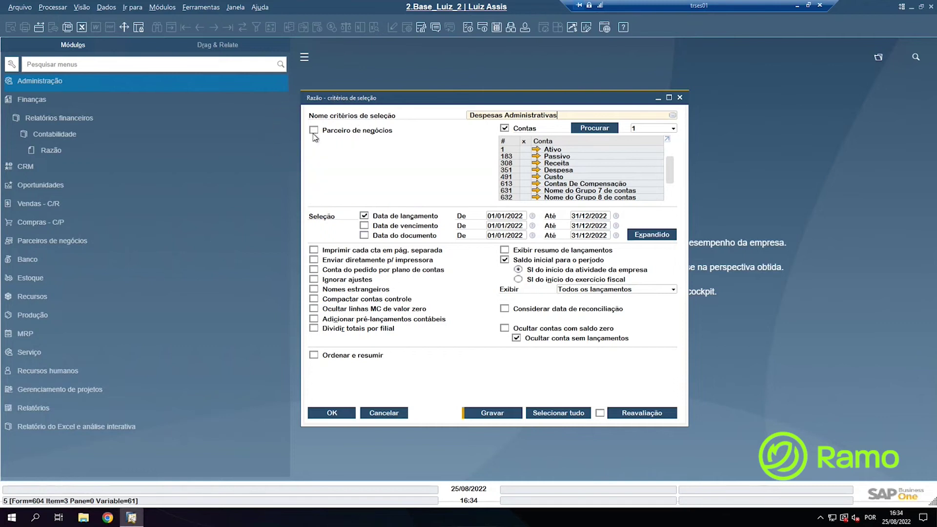
left_click(336, 220)
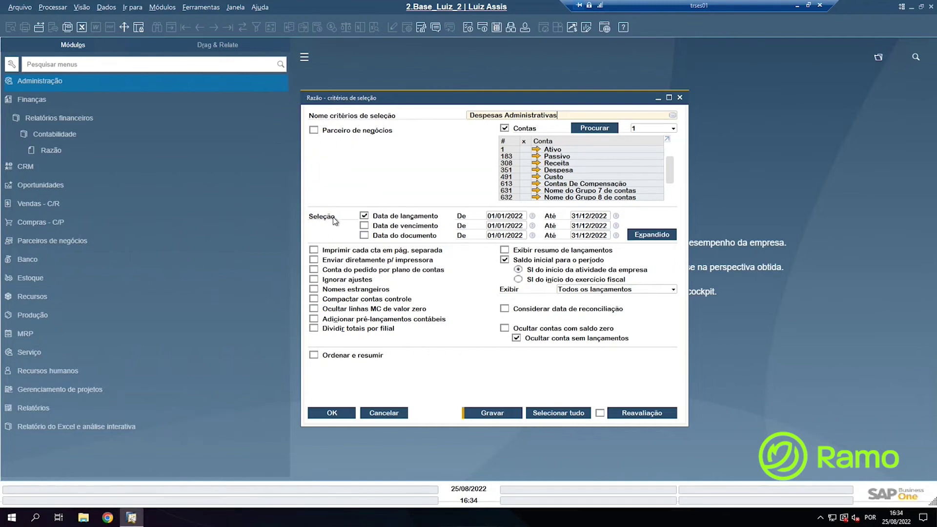
left_click(360, 221)
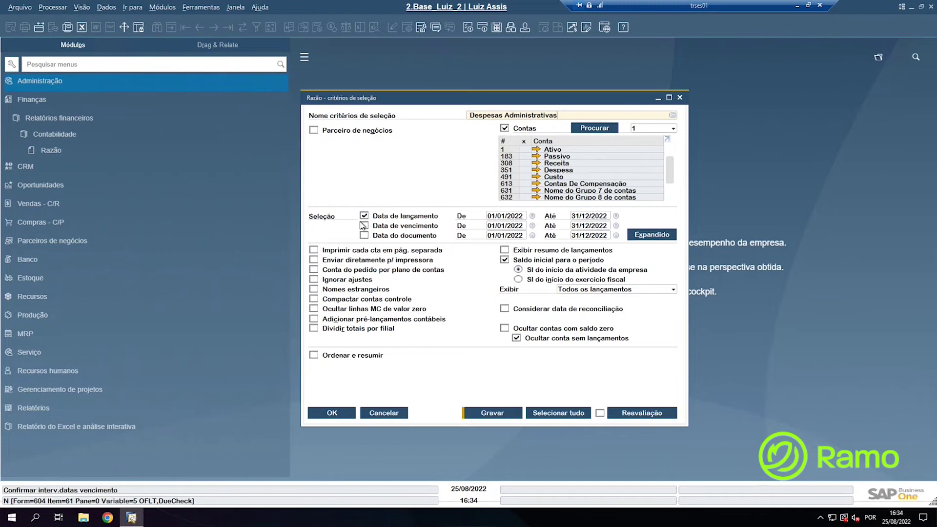
Clear the from and to dates of both the due date and document date ranges
left_click(508, 226)
key("Delete")
left_click(505, 235)
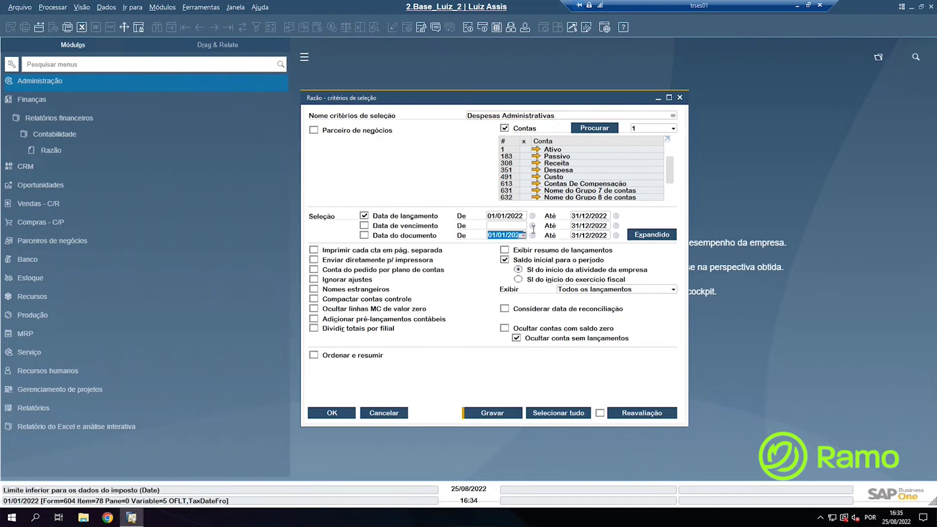
key("Delete")
left_click(588, 226)
key("Delete")
left_click(588, 235)
key("Delete")
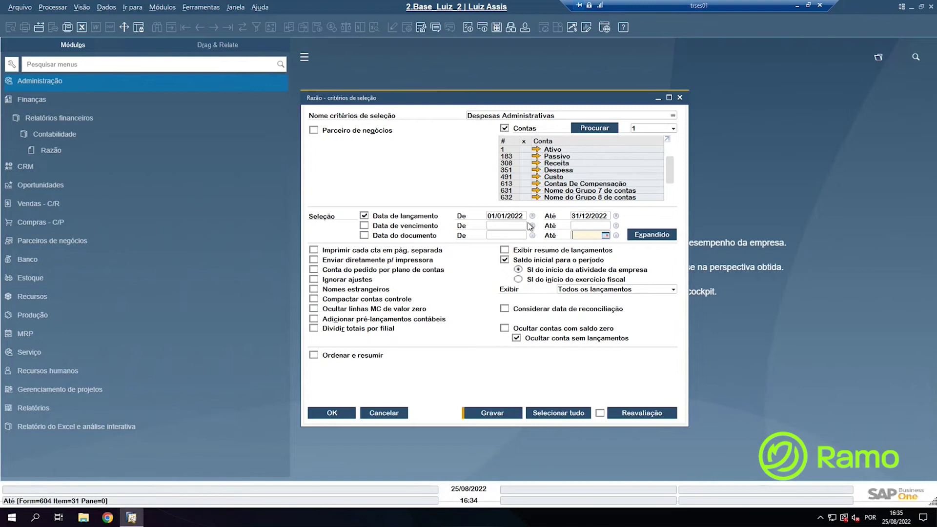
Set the posting date range (Data de lançamento) from 01/08/2022 to 25/08/2022
left_click(507, 217)
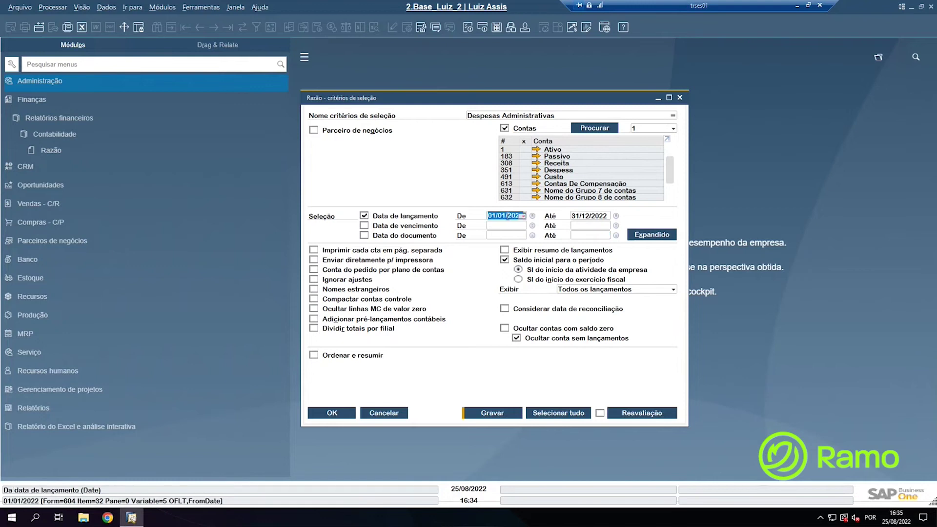
type("0108")
key("Tab")
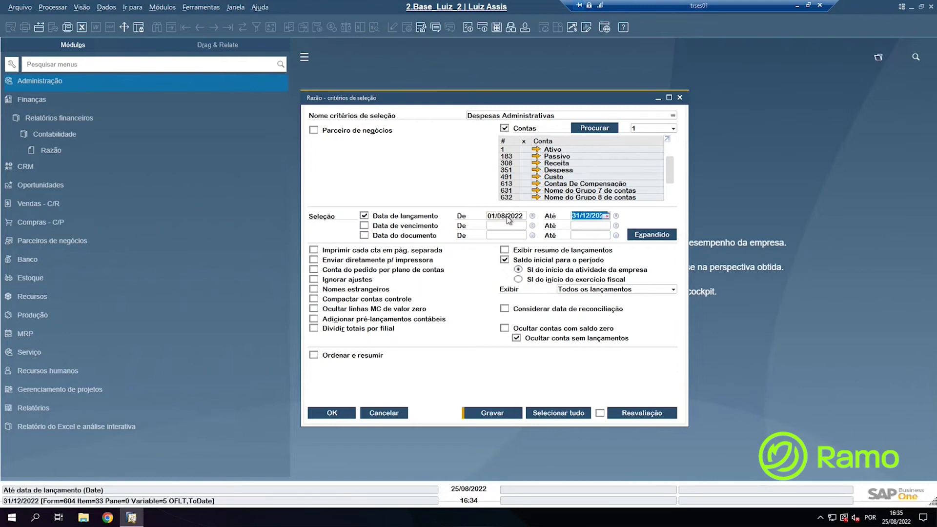
type("25/0")
type("8")
key("Tab")
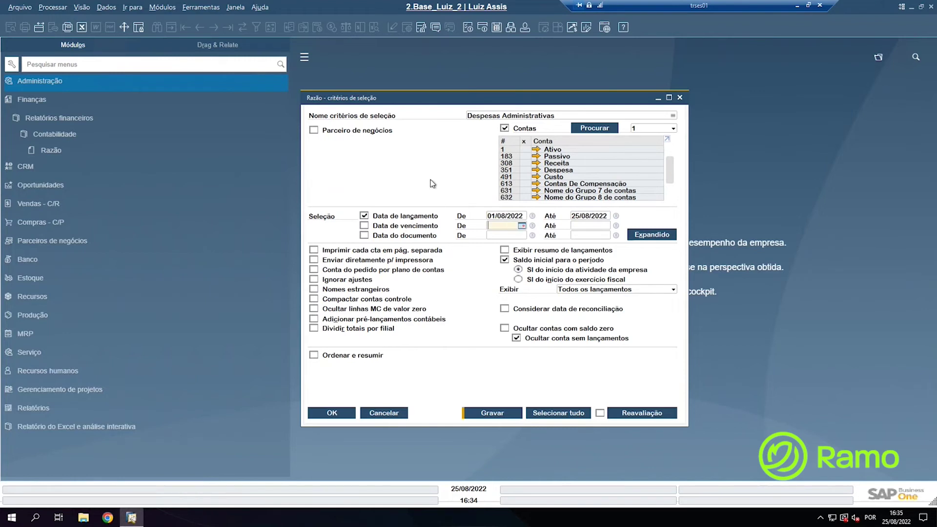
Start a ledger account search with the rule Igual a for the account code
left_click(595, 132)
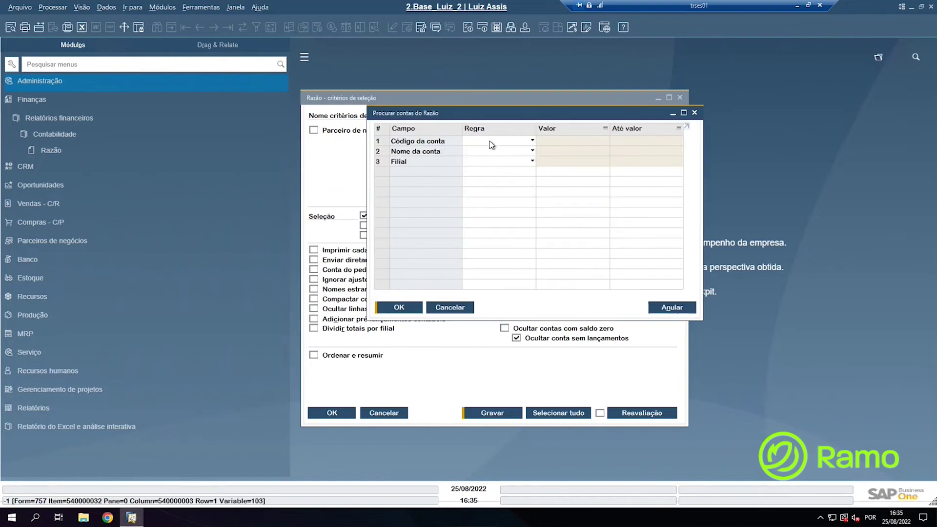
left_click(490, 140)
left_click(510, 161)
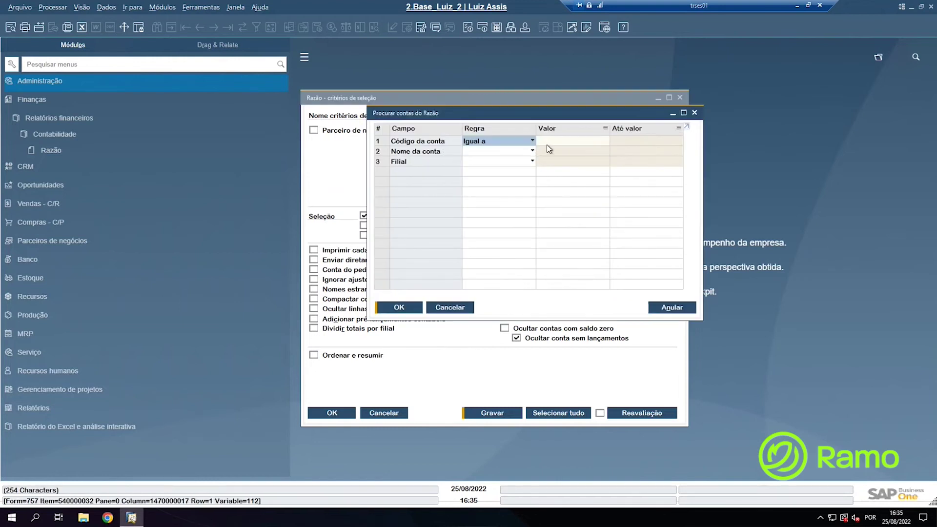
left_click(546, 145)
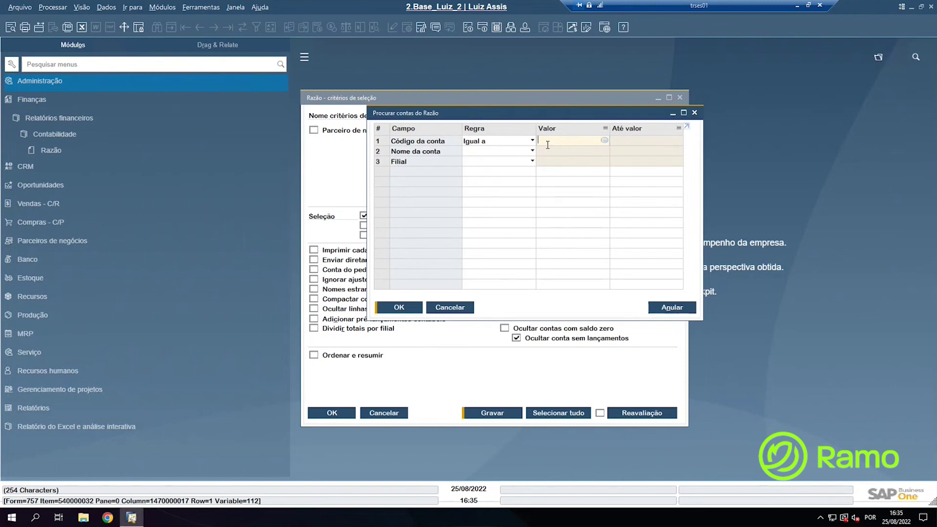
Look up the Despesas Administrativas account in the account list sorted by name and apply it as the search value
key("Tab")
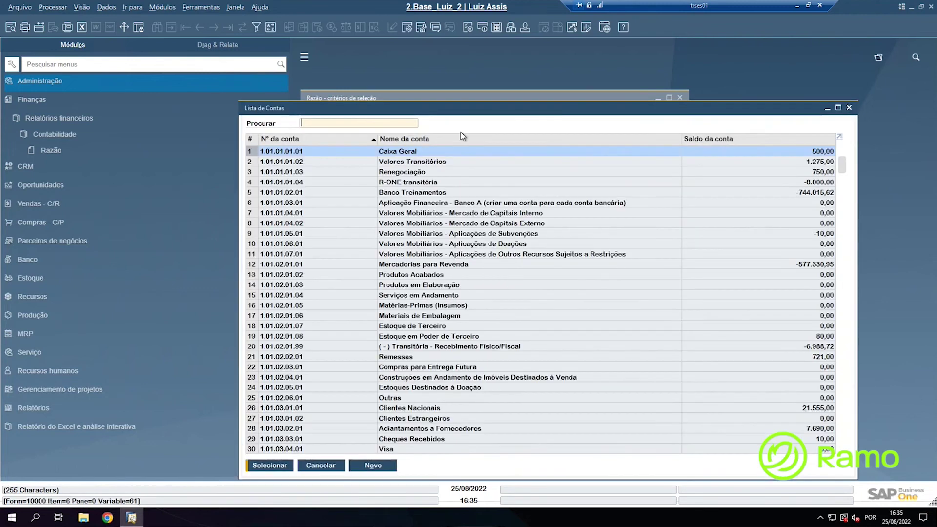
left_click(446, 140)
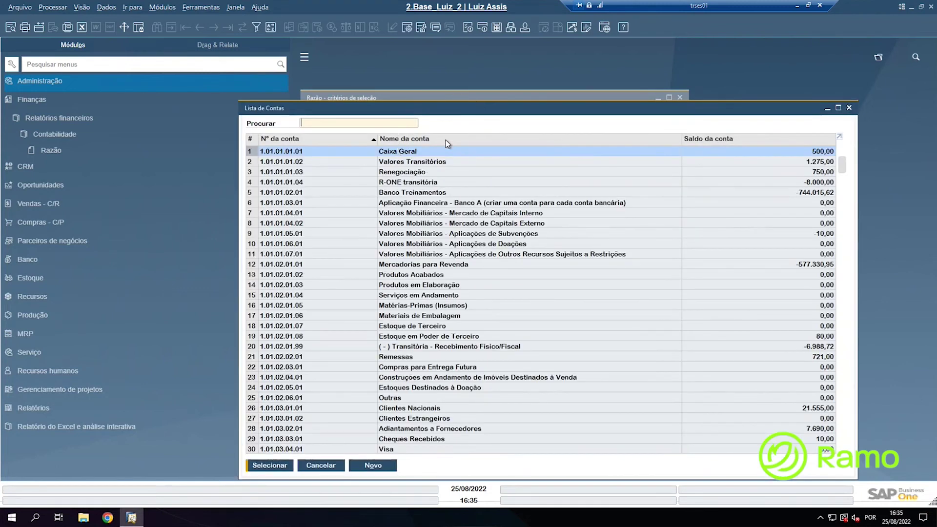
left_click(446, 142)
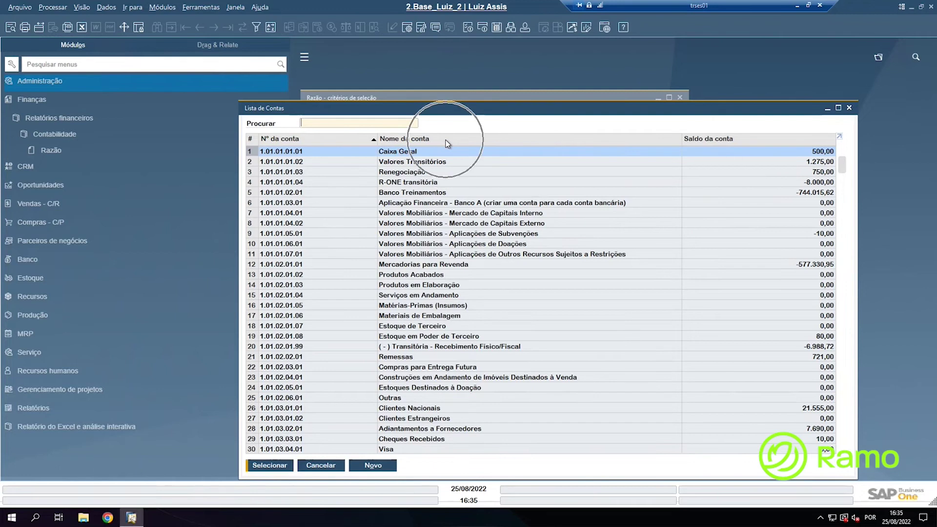
left_click(672, 143)
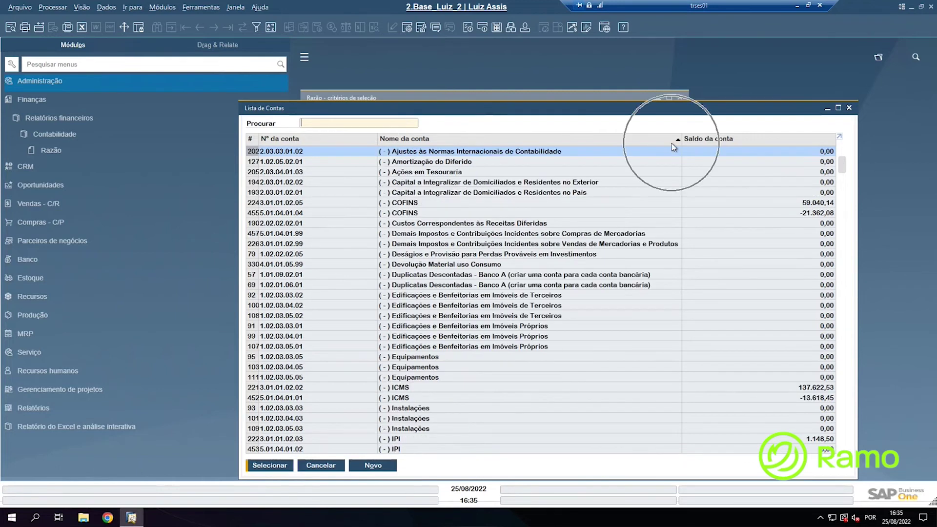
left_click(444, 142)
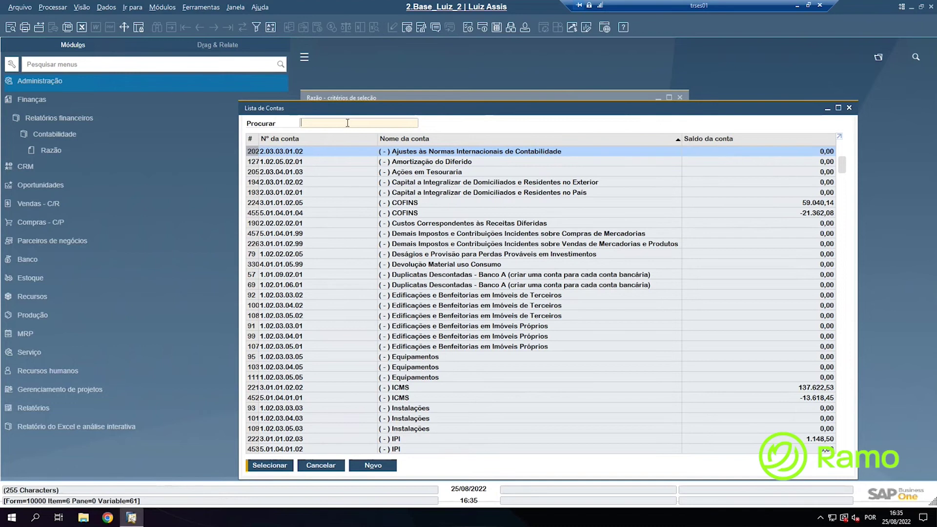
left_click(310, 122)
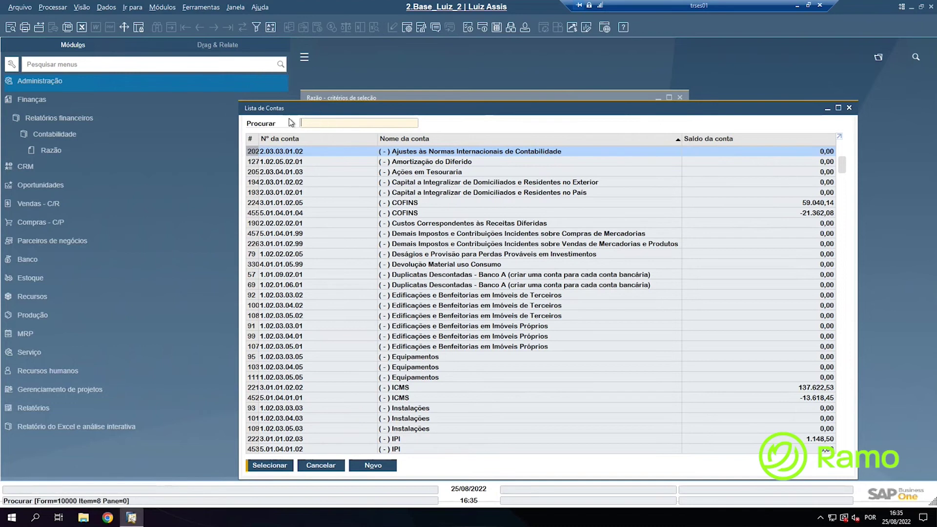
type("Despesas Administrativas")
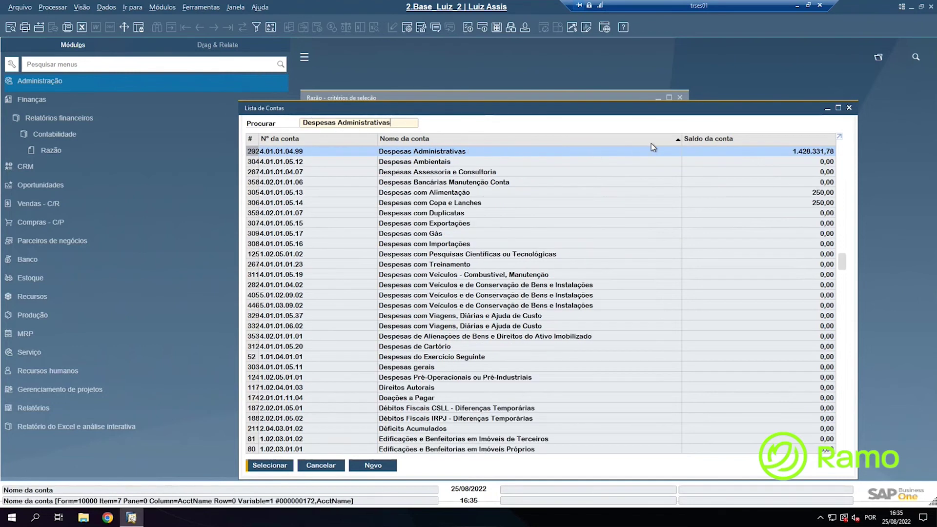
left_click(655, 142)
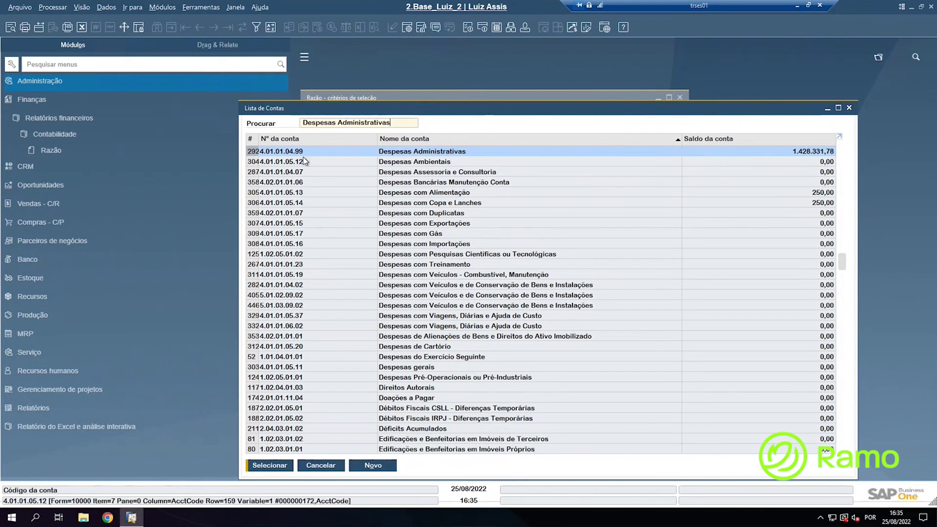
left_click(271, 465)
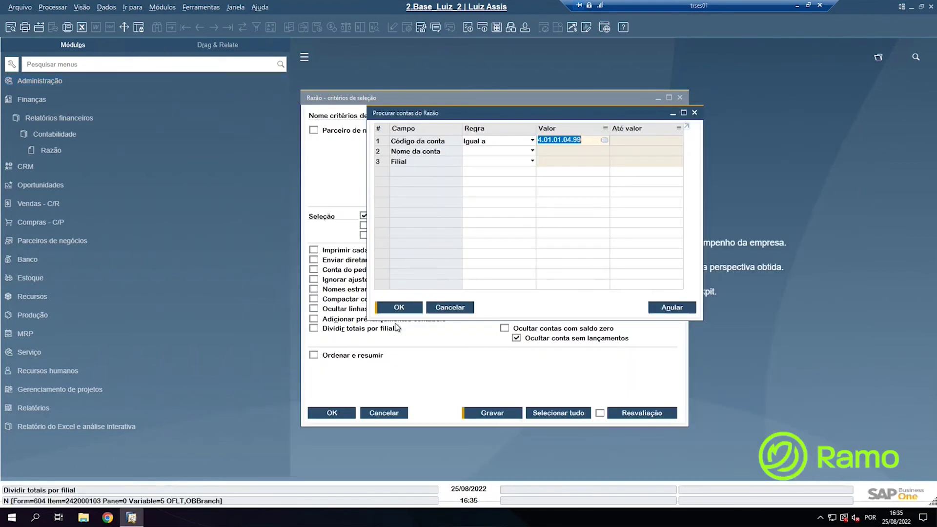
left_click(399, 308)
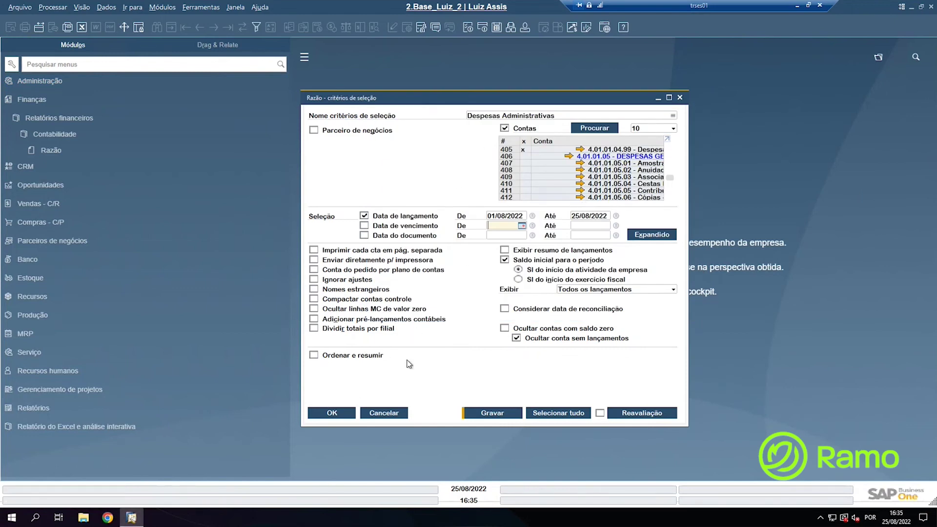
Run the Razão report with the current criteria, review the entries and return to the selection criteria
left_click(332, 413)
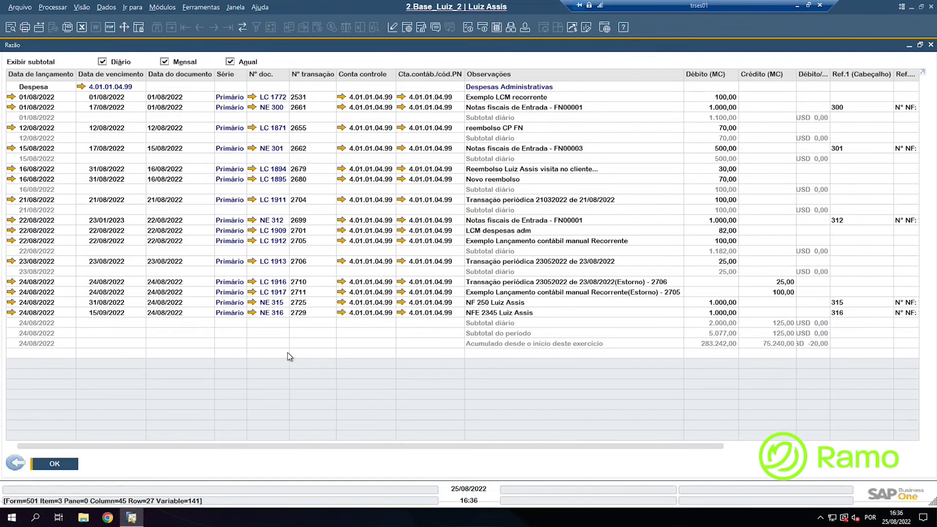
left_click(17, 462)
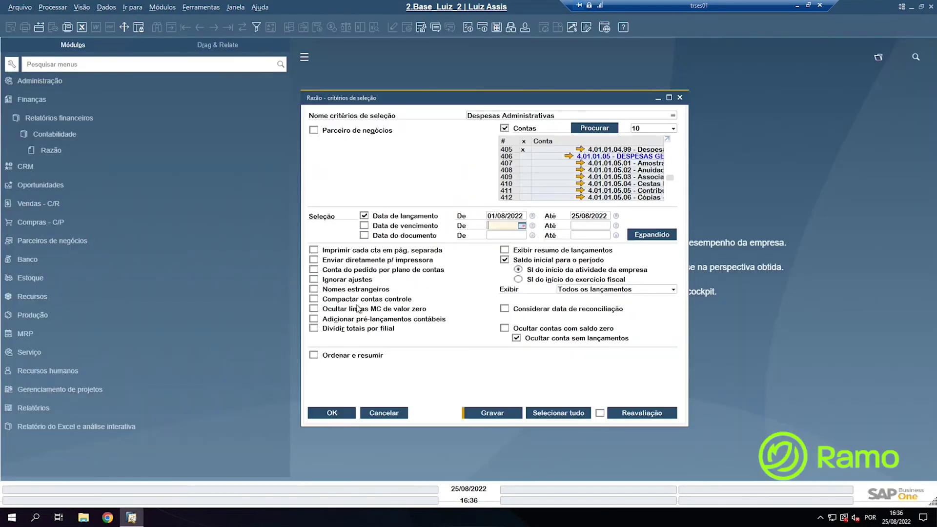
Save the Despesas Administrativas selection criteria and close the criteria window
left_click(509, 414)
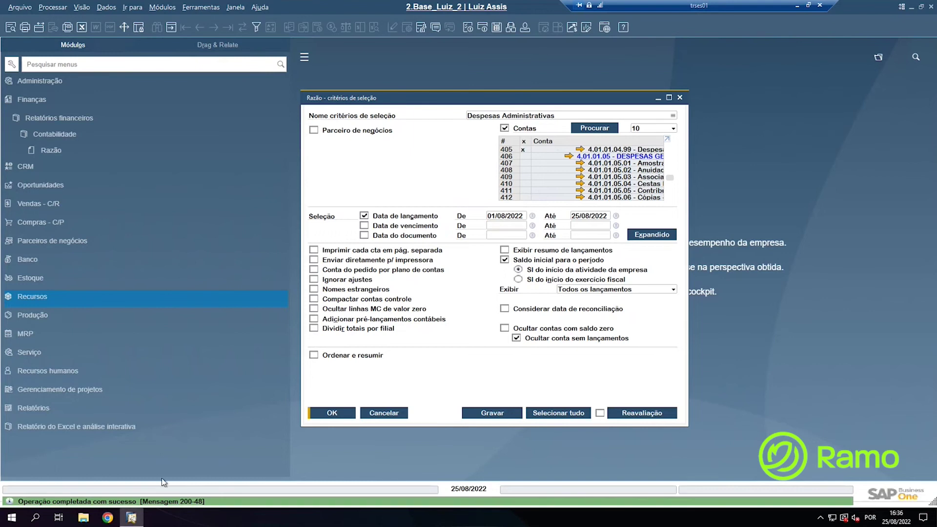
left_click(143, 484)
left_click(484, 121)
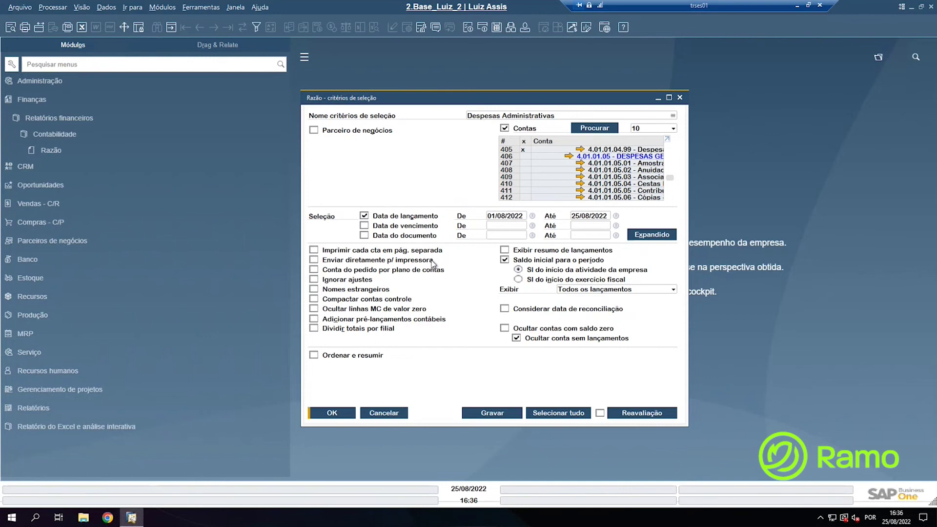
left_click(386, 412)
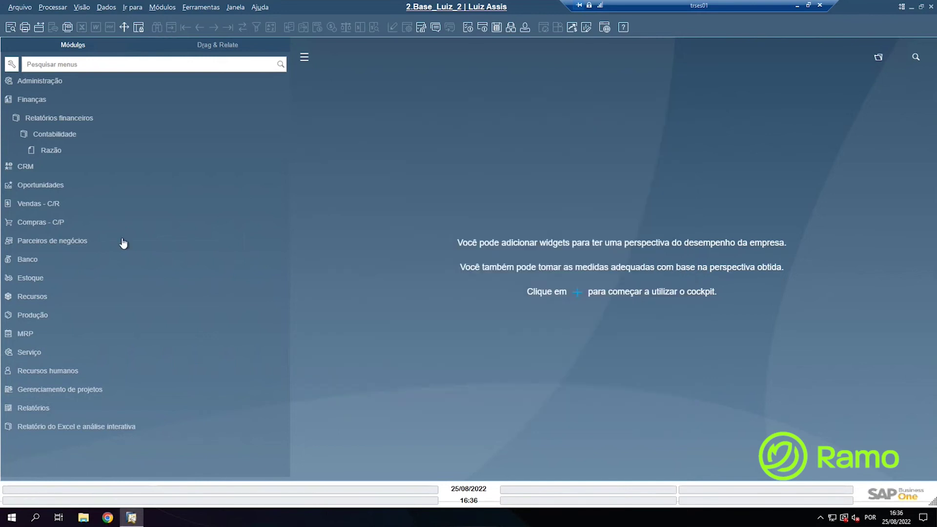
Reopen the Razão report and load the saved Despesas Administrativas criteria
left_click(32, 153)
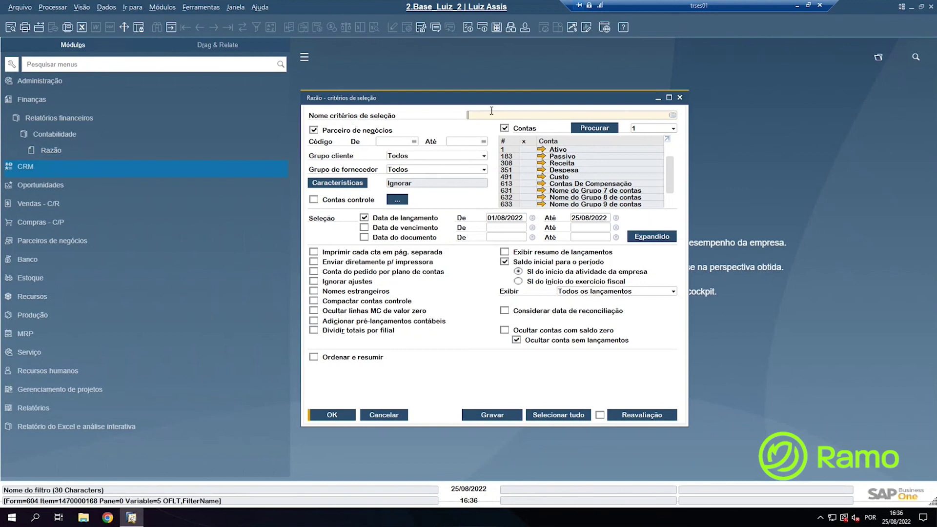
left_click(673, 118)
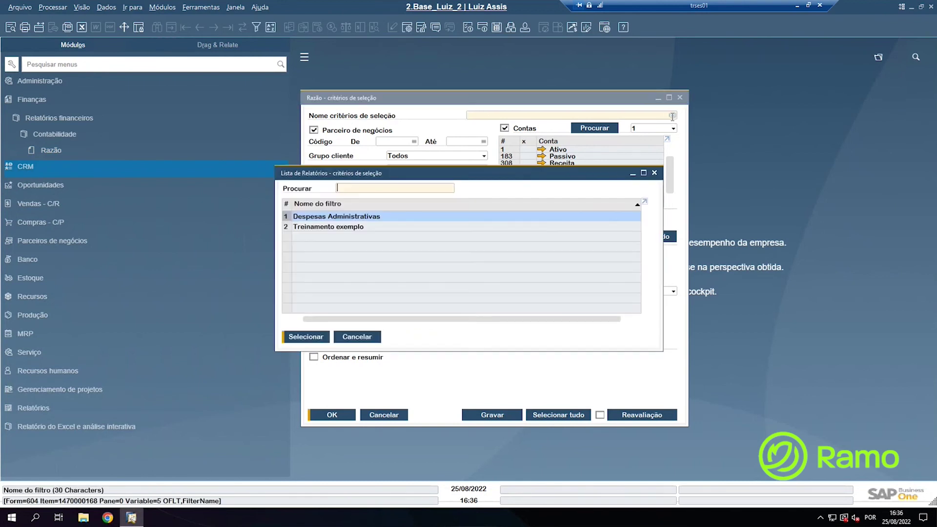
left_click(327, 216)
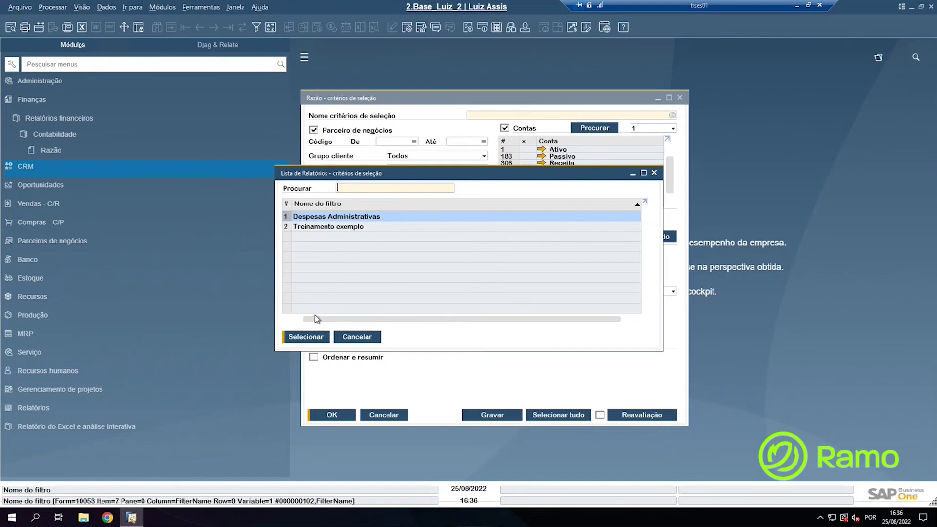
left_click(304, 338)
left_click(304, 338)
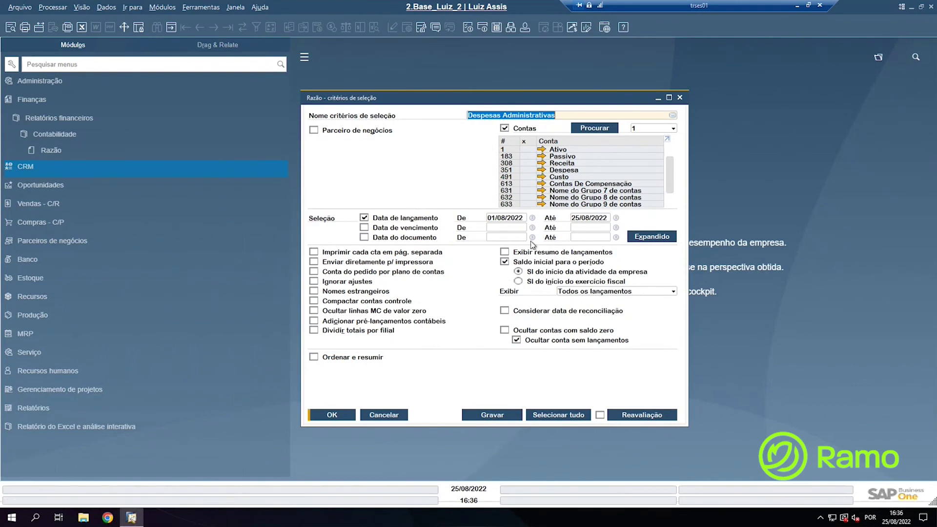
Change the posting date range of the loaded criteria to 01/07/2022 through 31/07/2022
left_click(509, 220)
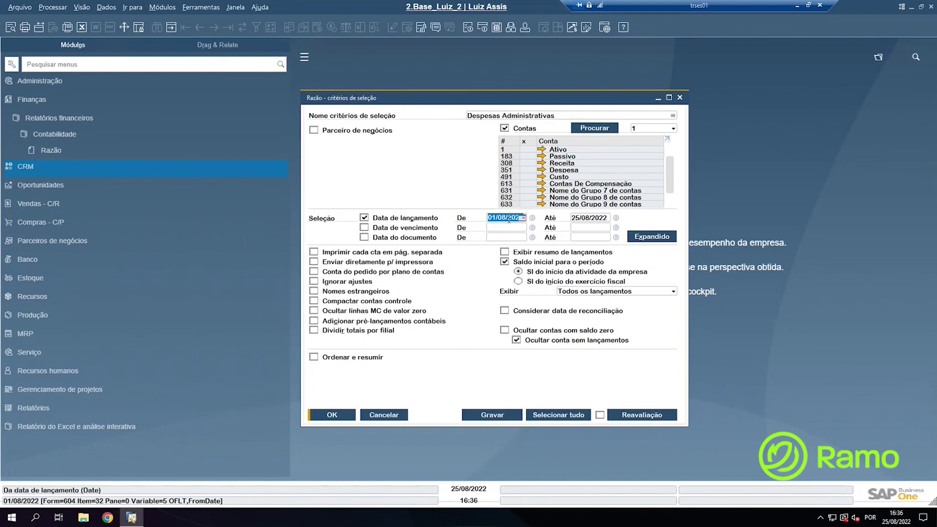
type("0107")
key("Tab")
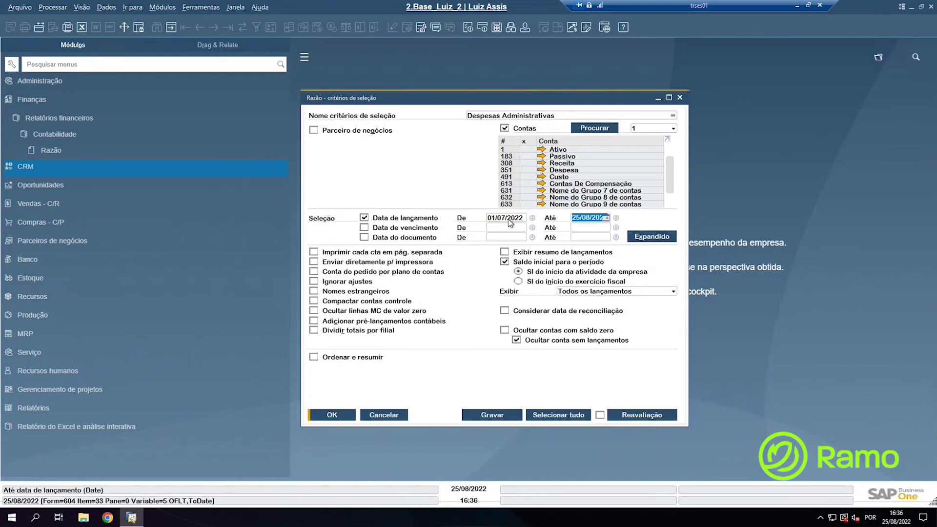
type("31/")
type("07")
key("Tab")
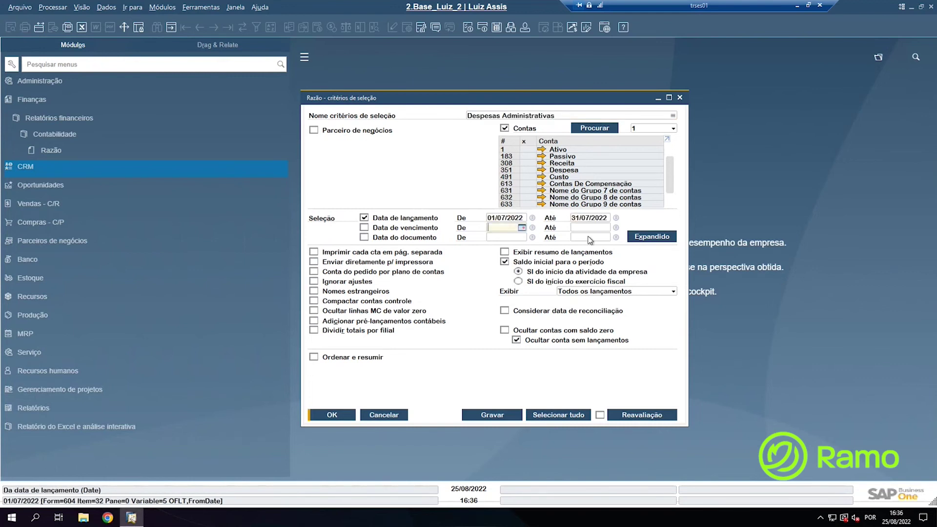
Add a branch (Filial) filter to the expanded criteria, selecting the Matriz branch from the list
left_click(637, 238)
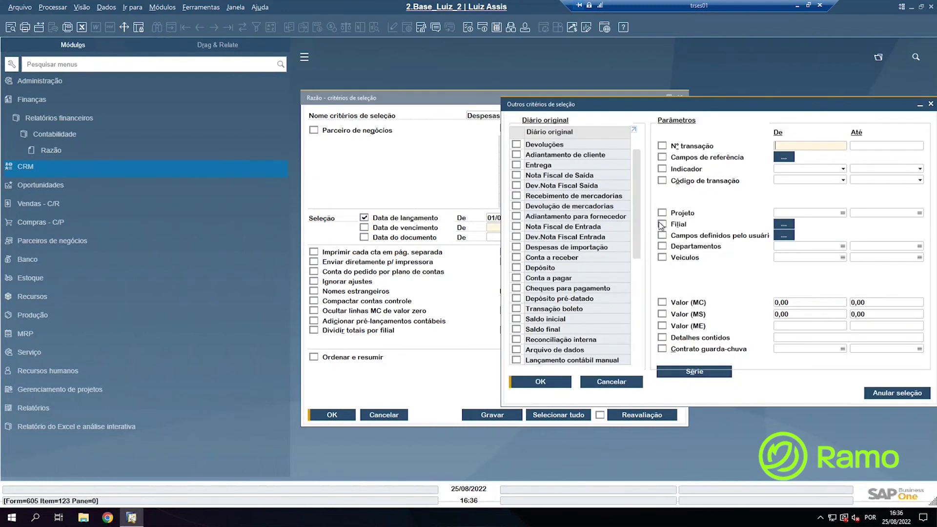
left_click(662, 225)
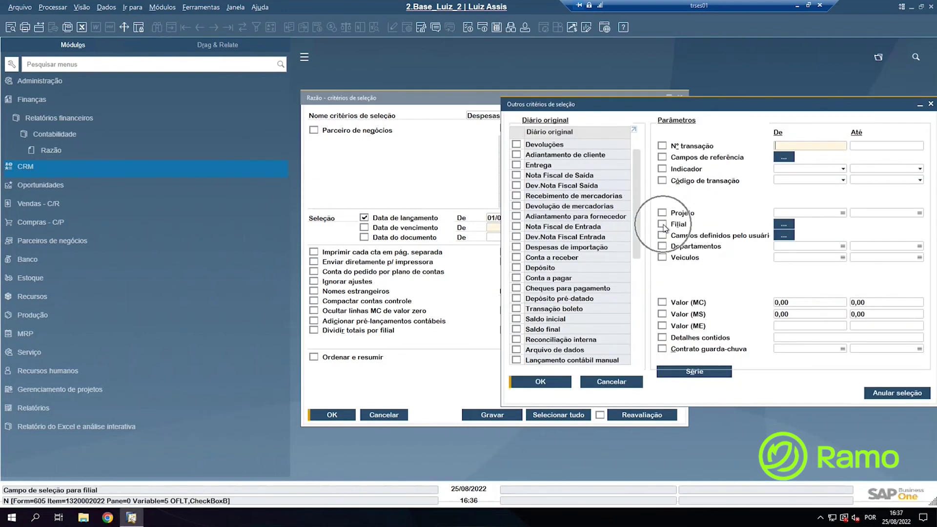
left_click(683, 178)
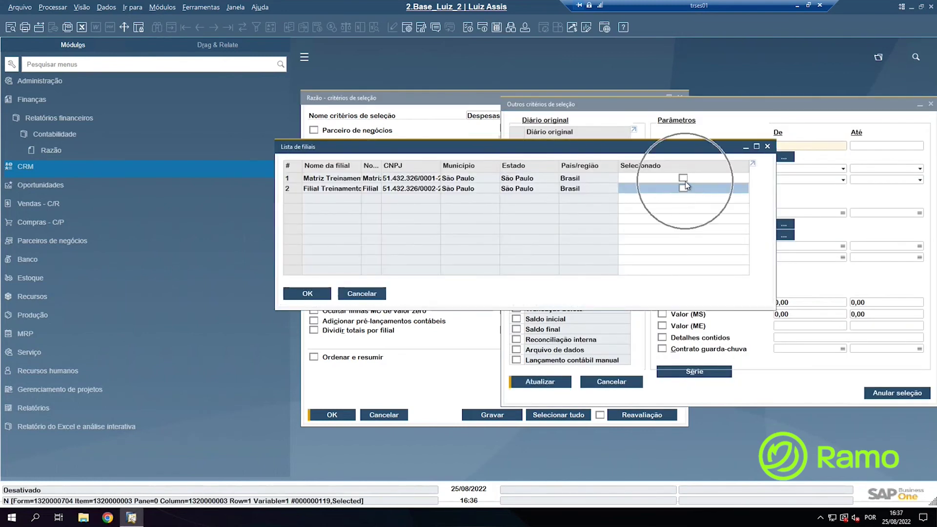
left_click(308, 294)
left_click(535, 381)
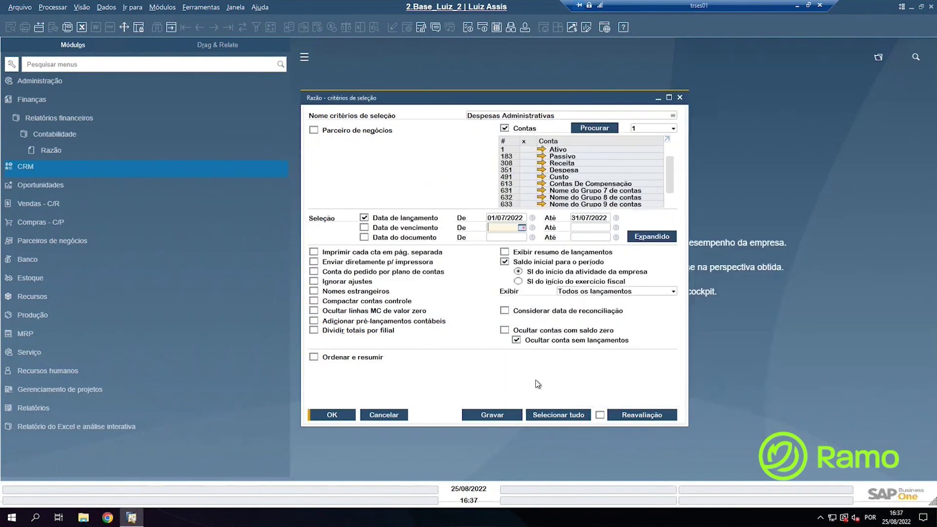
Save the updated Despesas Administrativas criteria and run the Razão report with them, returning to the selection criteria
left_click(507, 416)
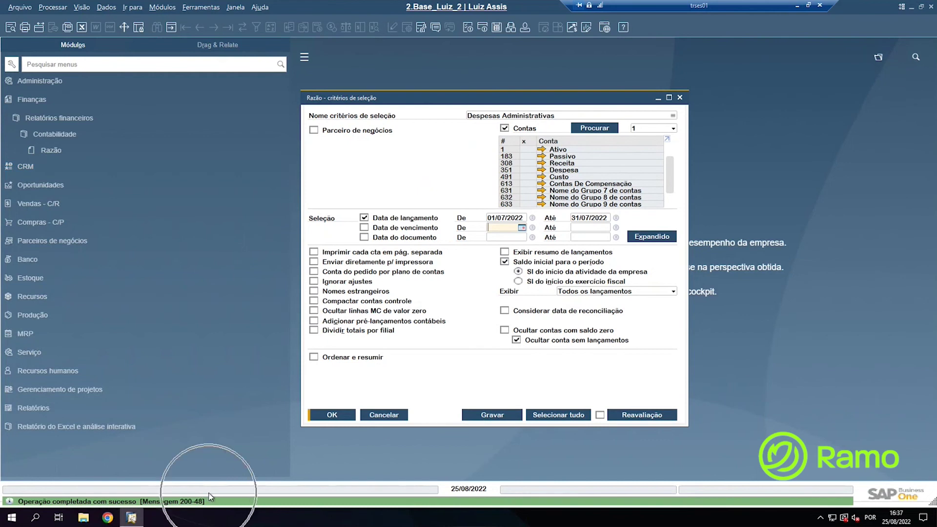
left_click(333, 416)
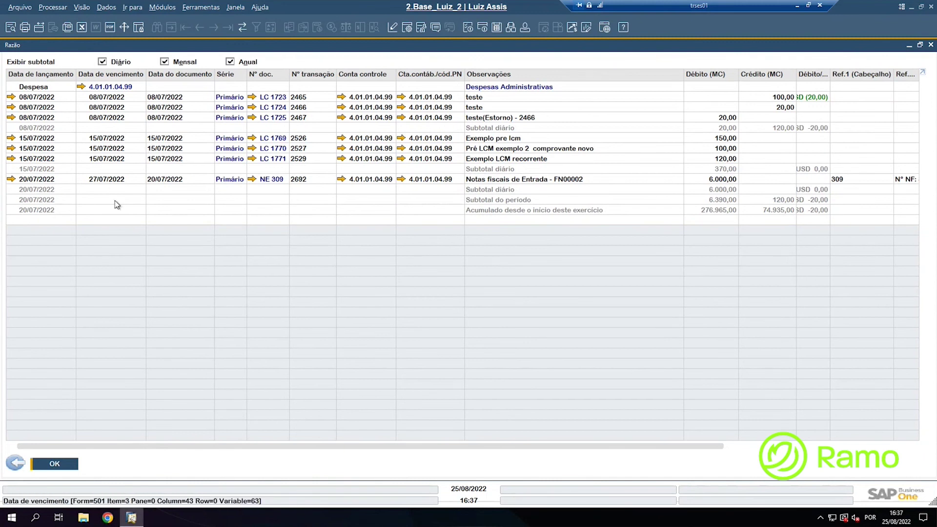
left_click(19, 464)
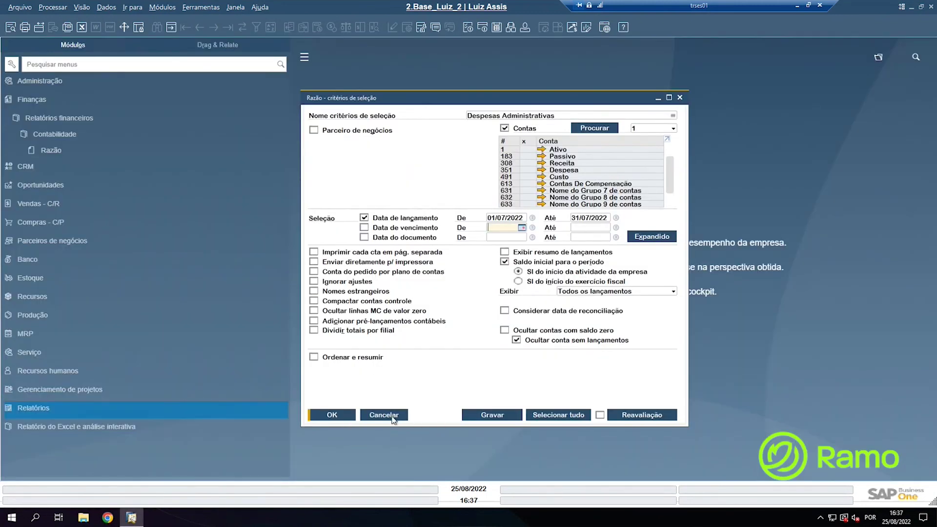
Close the criteria window, reopen the Razão report and load the updated Despesas Administrativas criteria
left_click(383, 415)
left_click(32, 151)
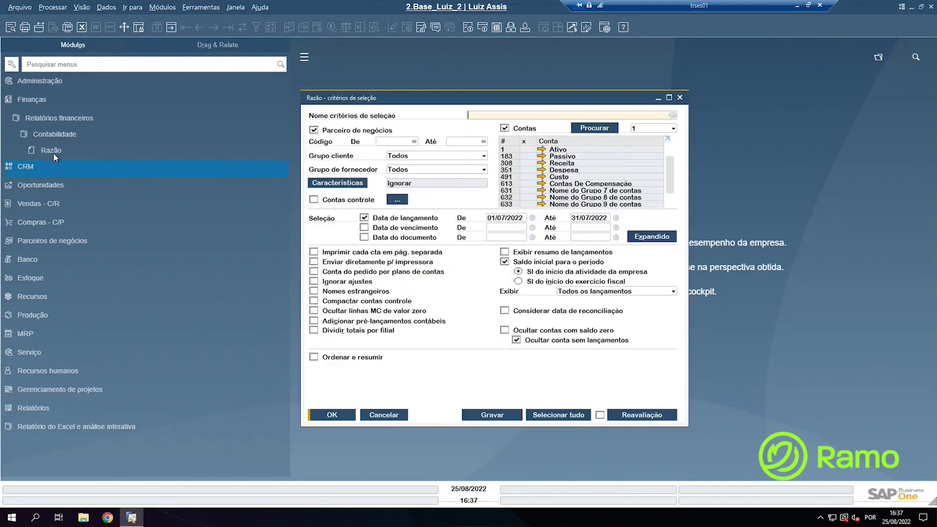
left_click(673, 115)
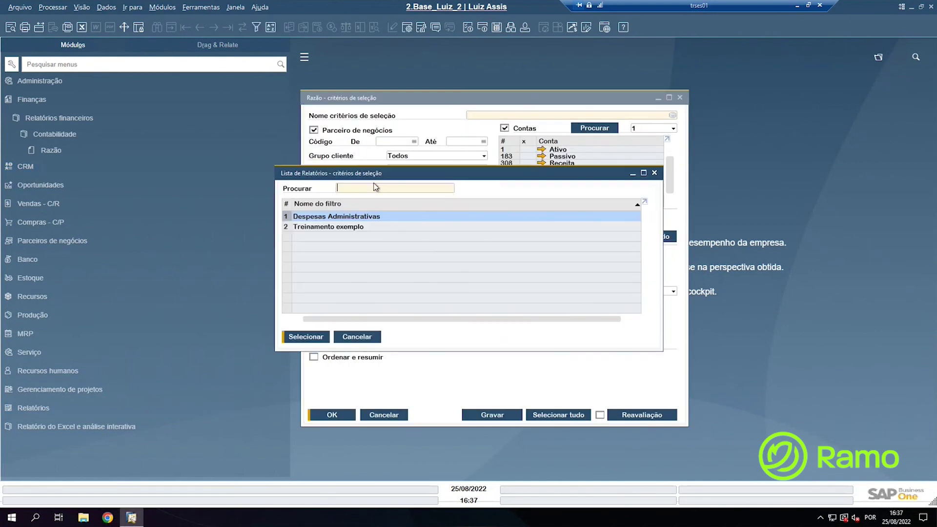
double_click(331, 217)
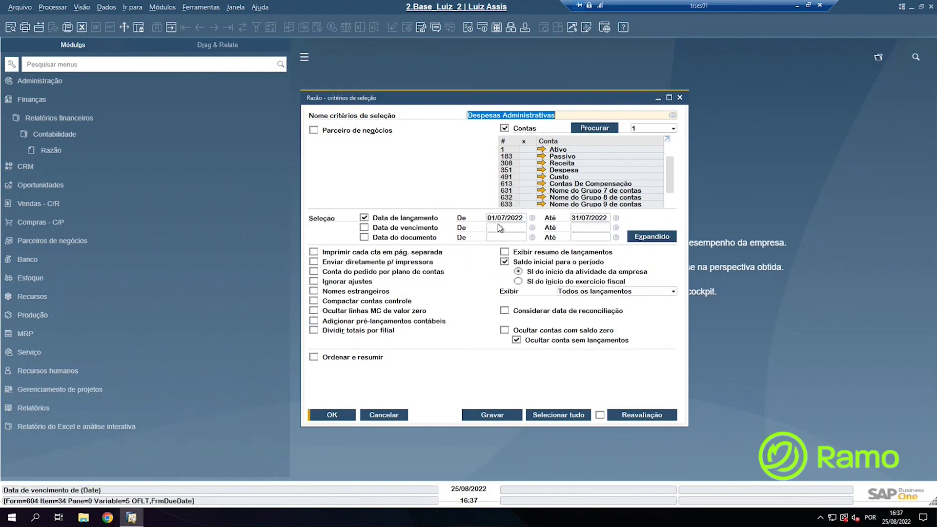
Remove the saved Despesas Administrativas criteria and check the list of saved selection criteria without loading any
right_click(384, 174)
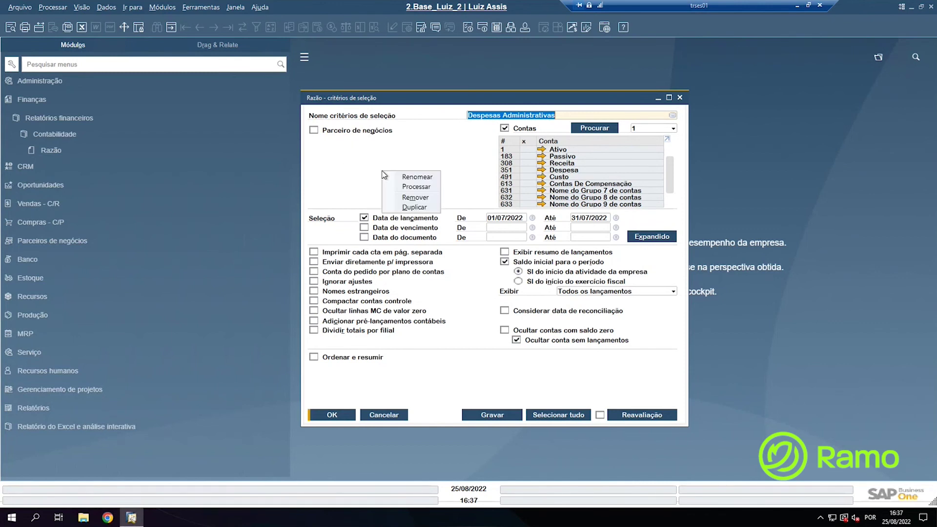
left_click(431, 197)
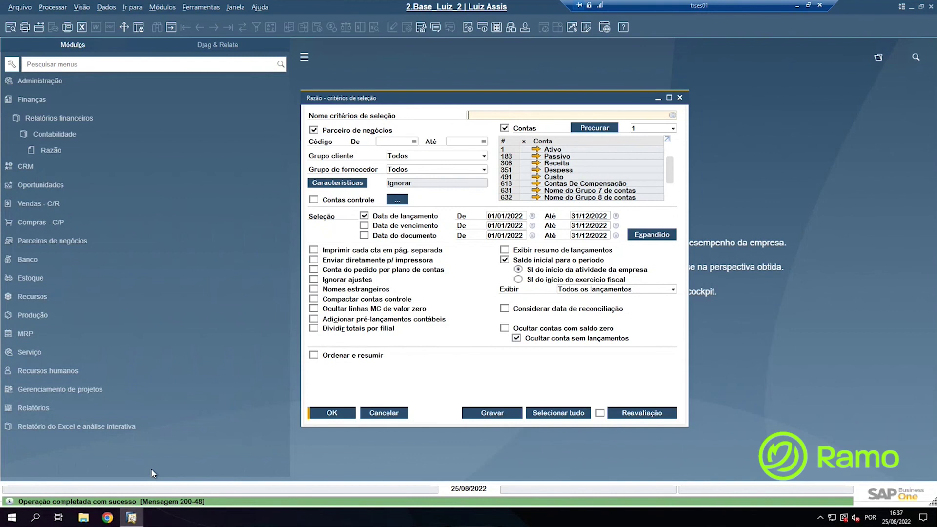
left_click(672, 115)
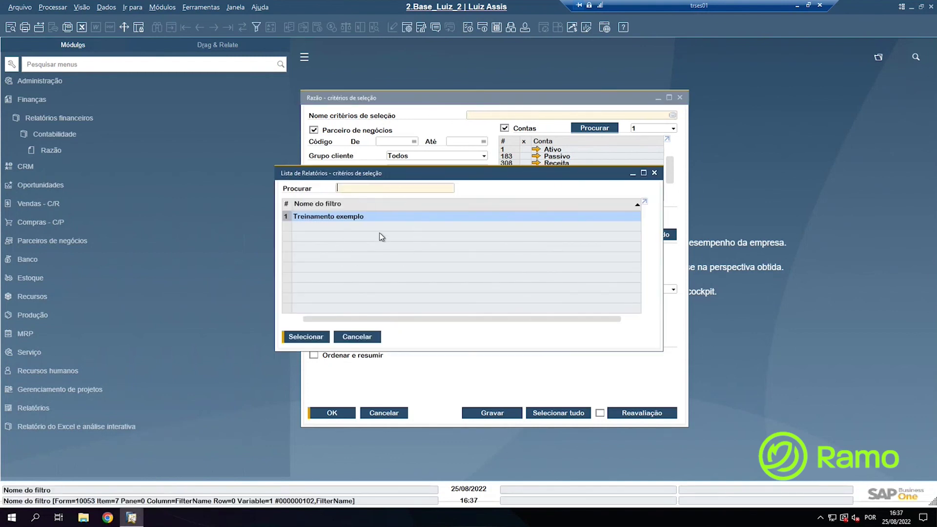
key("ctrl")
key("ctrl")
key("ctrl")
left_click(365, 336)
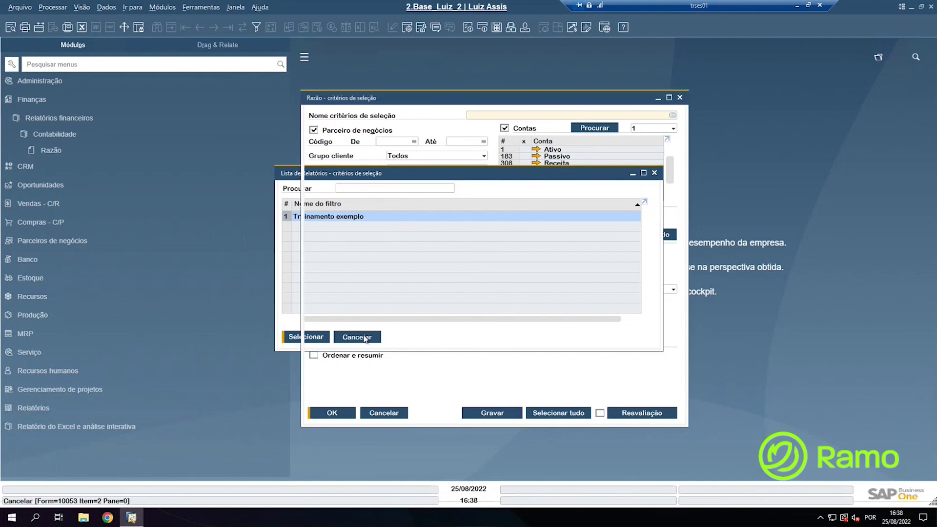